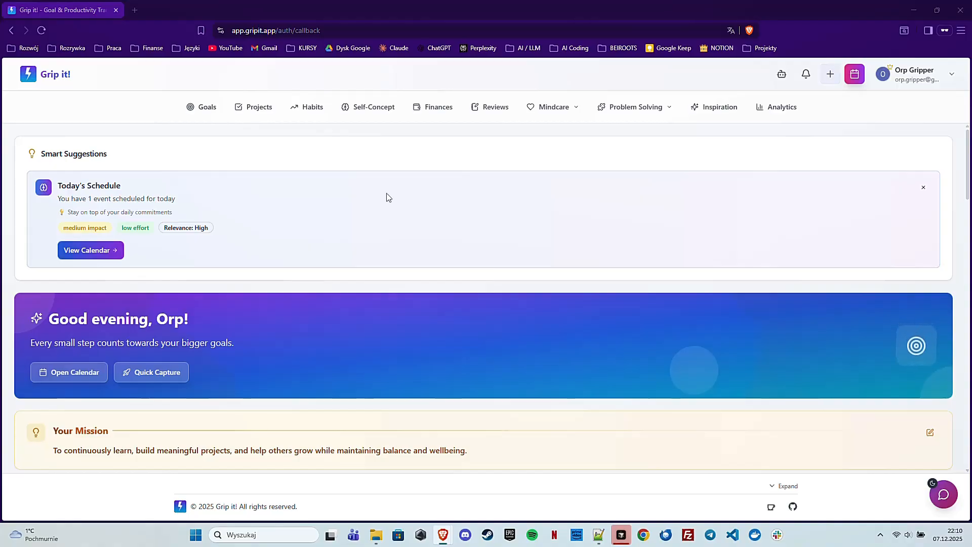
# Open the monthly project form from Projects, examine its name, fixed expenses and additional tasks sections, and close it
pyautogui.click(262, 107)
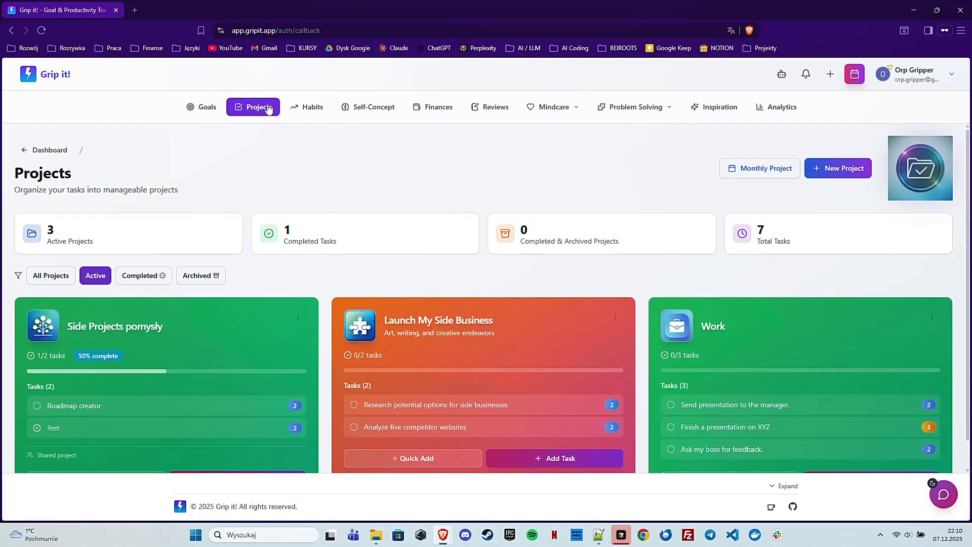
pyautogui.click(751, 171)
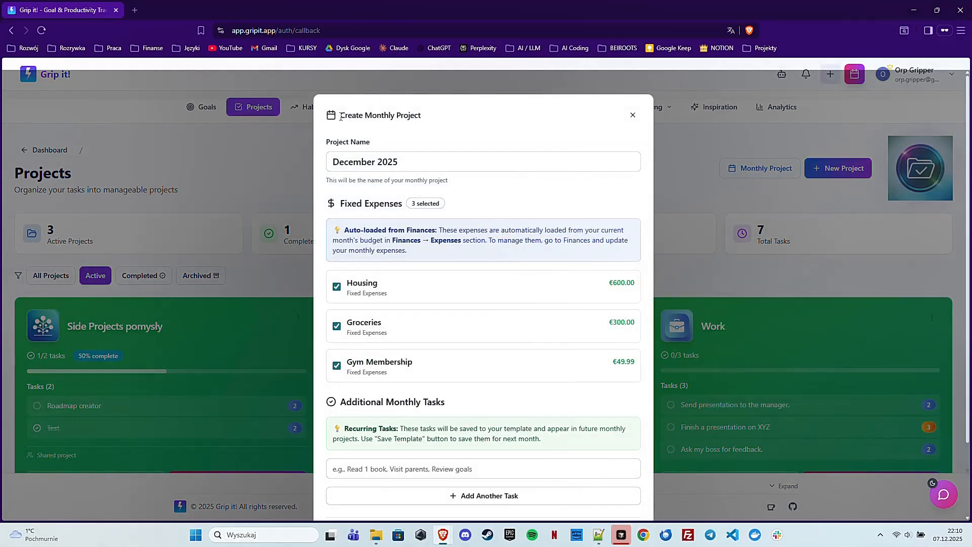
pyautogui.moveTo(340, 117); pyautogui.dragTo(377, 116)
pyautogui.click(431, 118)
pyautogui.scroll(-1, 535, 177)
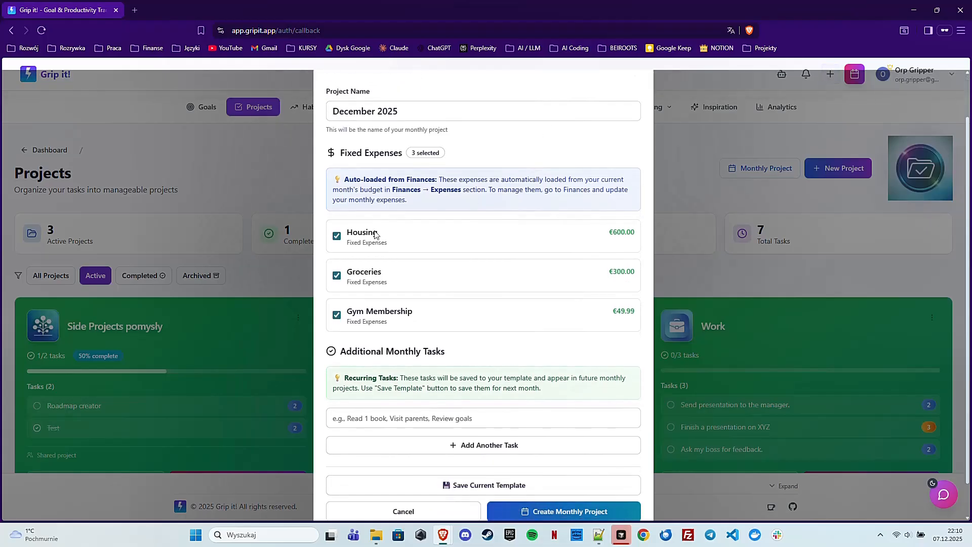
pyautogui.moveTo(340, 157)
pyautogui.mouseDown()
pyautogui.moveTo(468, 156)
pyautogui.moveTo(341, 153)
pyautogui.mouseUp()
pyautogui.scroll(-1, 462, 202)
pyautogui.moveTo(342, 309); pyautogui.dragTo(447, 315)
pyautogui.click(447, 315)
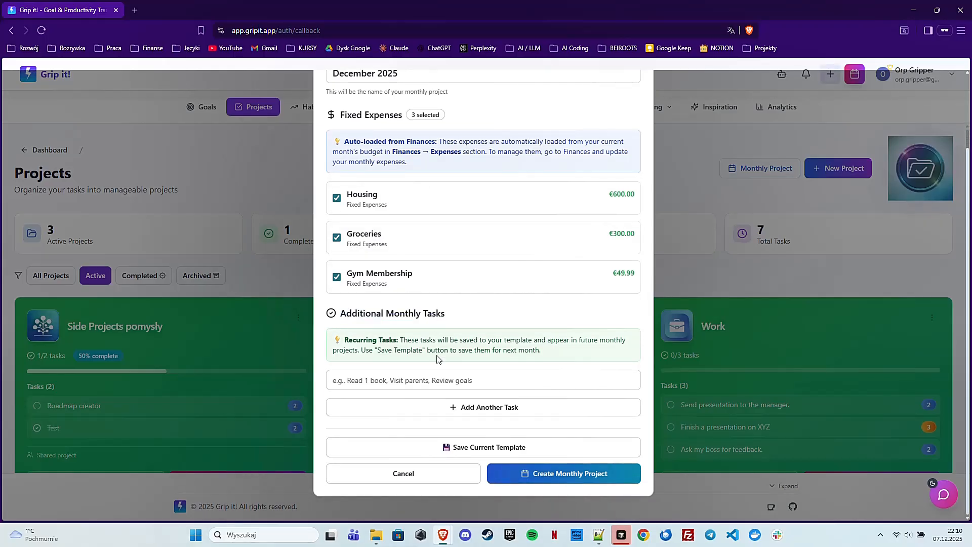
pyautogui.scroll(2, 432, 363)
pyautogui.moveTo(339, 207); pyautogui.dragTo(402, 197)
pyautogui.click(401, 236)
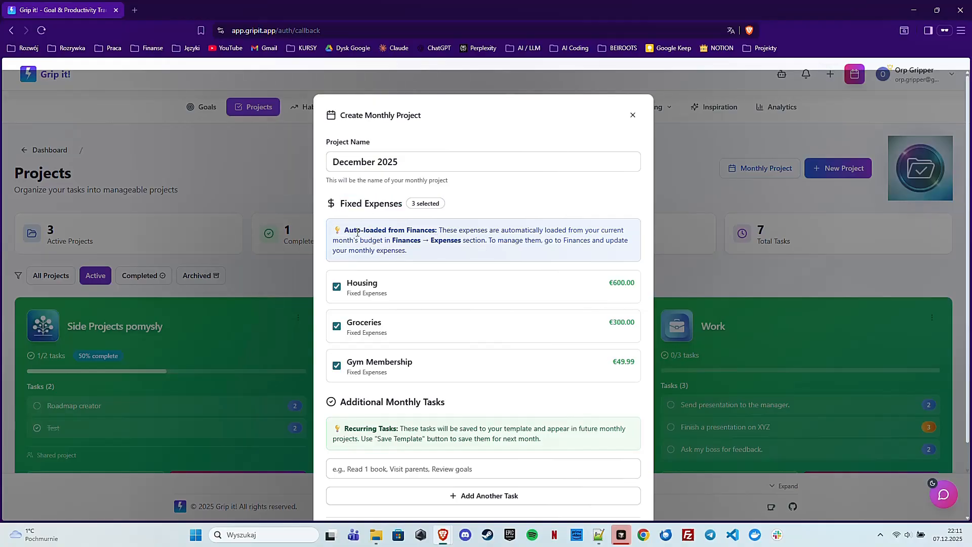
pyautogui.moveTo(443, 231); pyautogui.dragTo(485, 247)
pyautogui.click(486, 248)
pyautogui.scroll(-2, 594, 276)
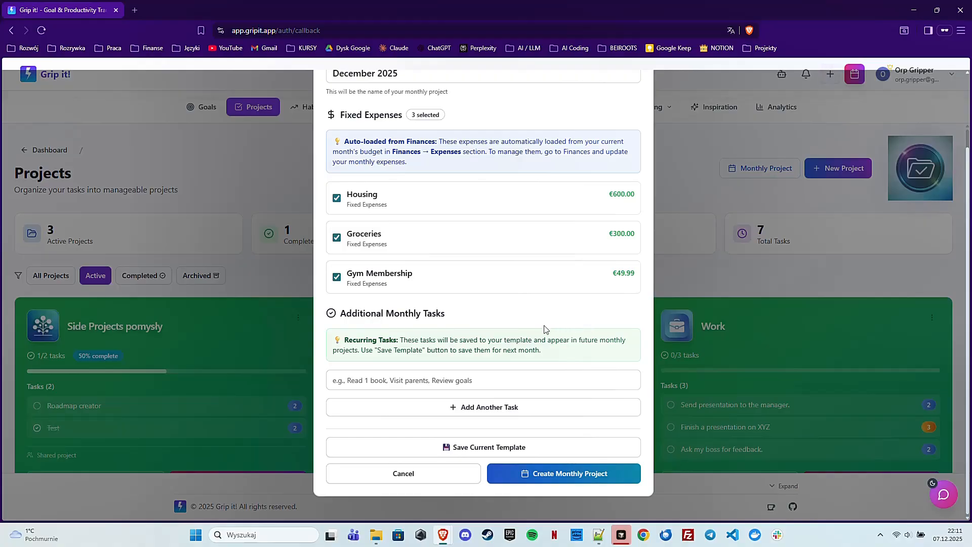
pyautogui.scroll(2, 544, 329)
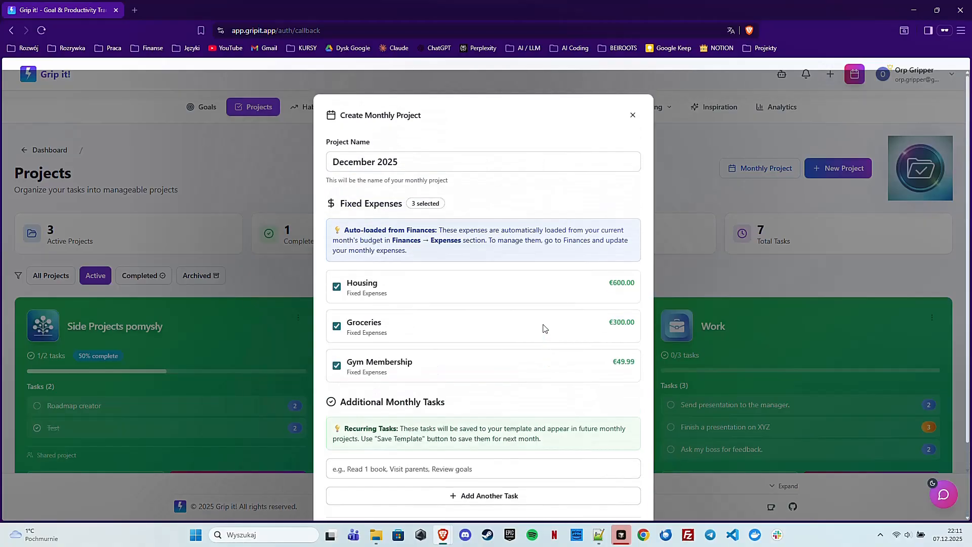
pyautogui.click(633, 119)
# Look through the November 2025 expense categories in Finances
pyautogui.click(440, 112)
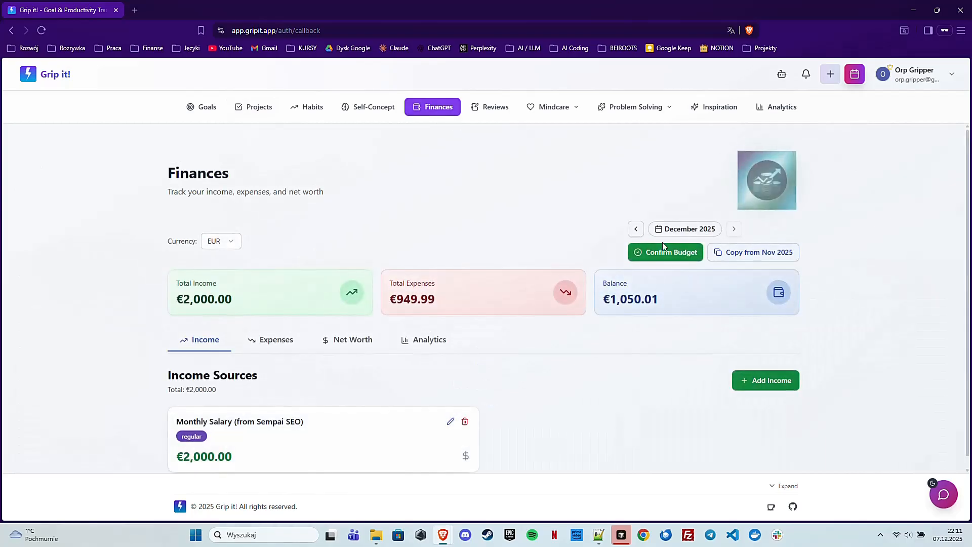
pyautogui.click(635, 229)
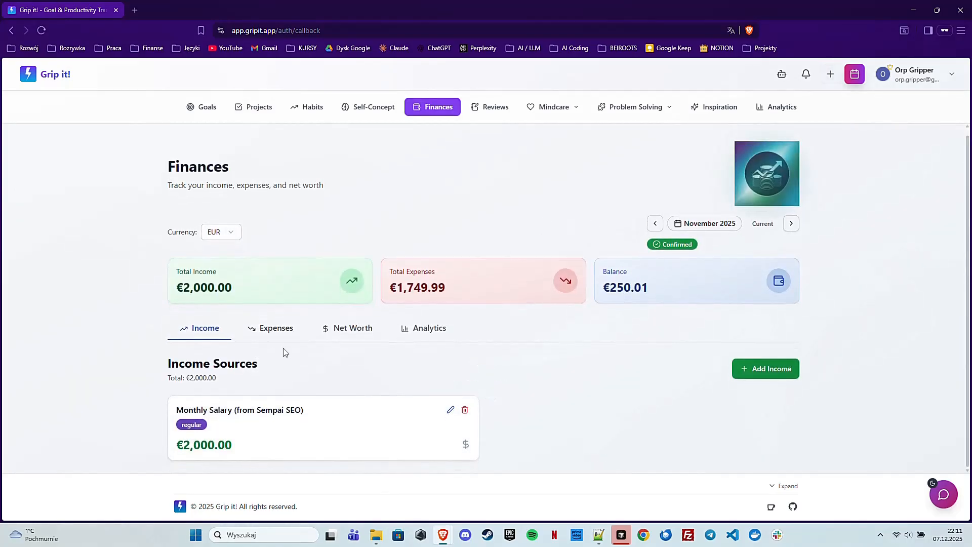
pyautogui.click(286, 330)
pyautogui.scroll(-2, 404, 332)
pyautogui.scroll(2, 404, 332)
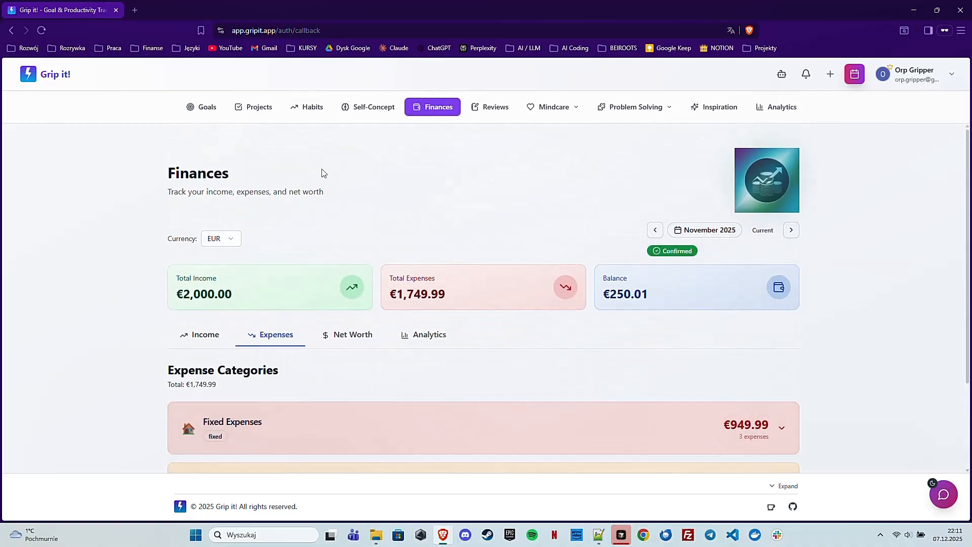
# Start a monthly project in Projects and enter "Schedule coffee with a friend" as an additional monthly task
pyautogui.click(259, 106)
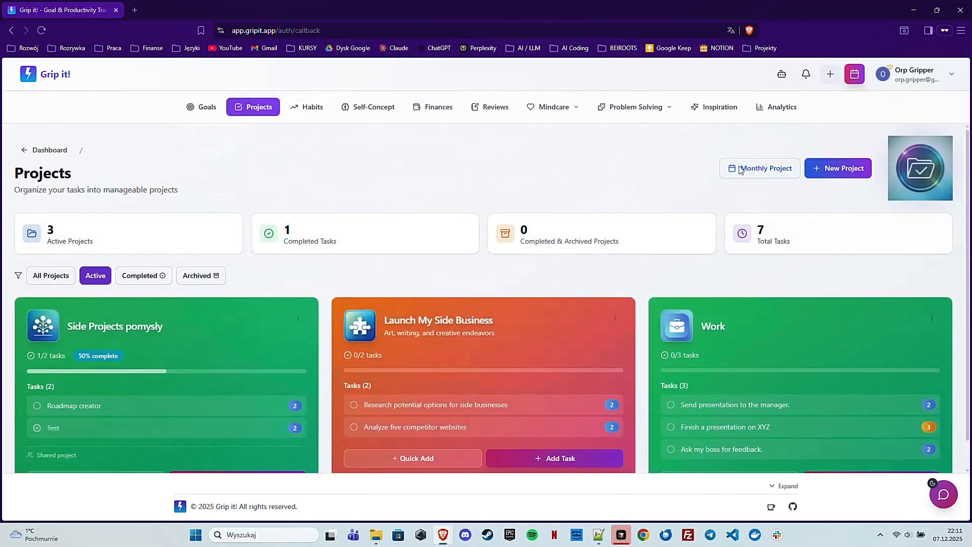
pyautogui.click(749, 167)
pyautogui.scroll(-1, 417, 330)
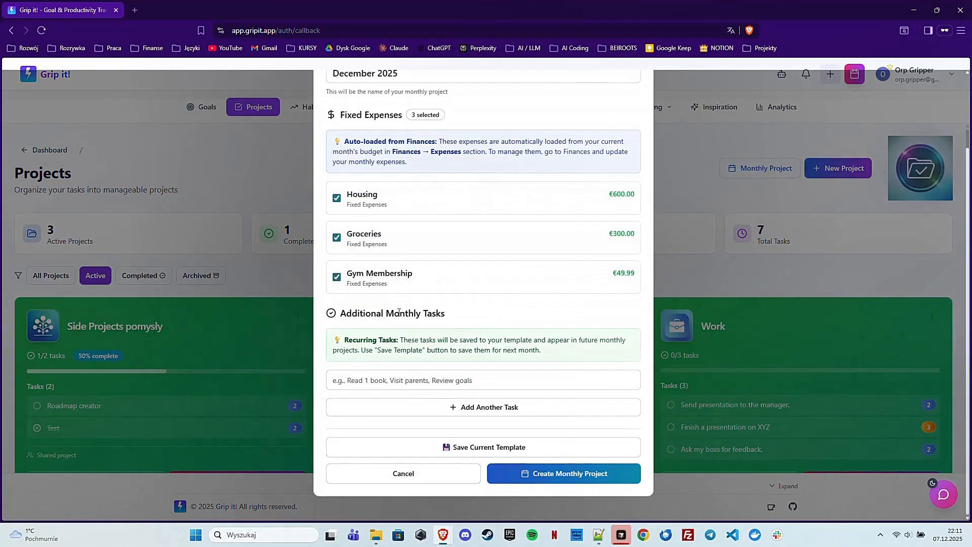
pyautogui.tripleClick(399, 312)
pyautogui.click(483, 380)
pyautogui.click(678, 404)
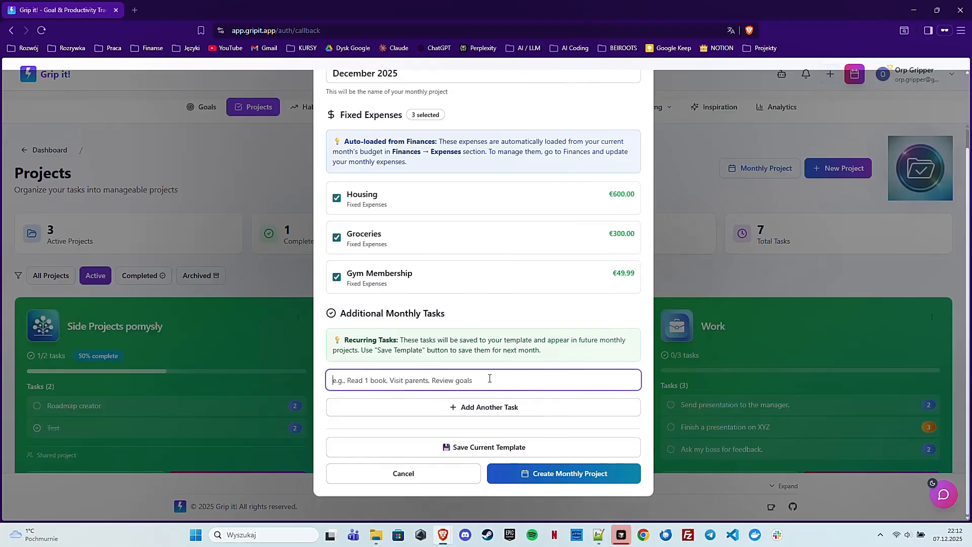
pyautogui.write('Schedule coffee with a friend')
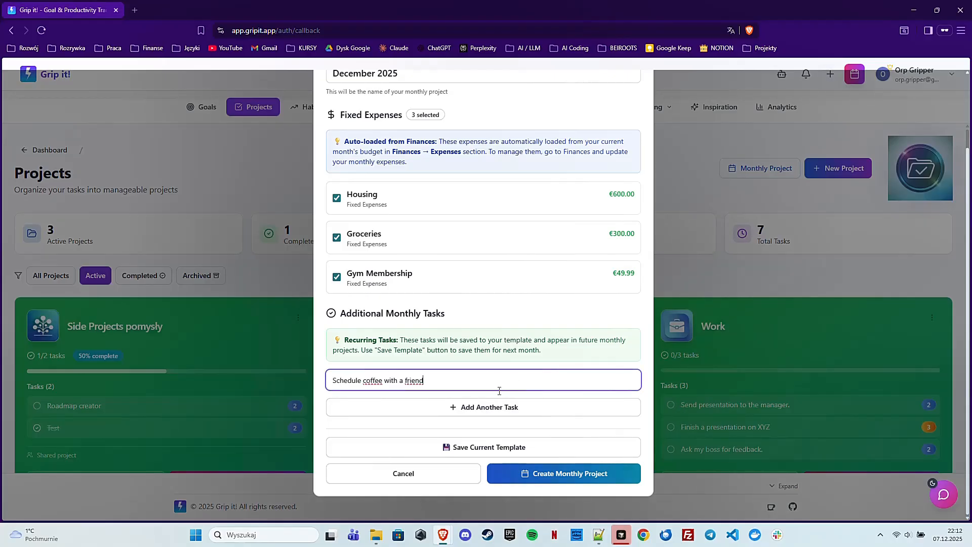
# Add another empty task row and save the current recurring tasks as the template, dismissing the notice
pyautogui.click(485, 407)
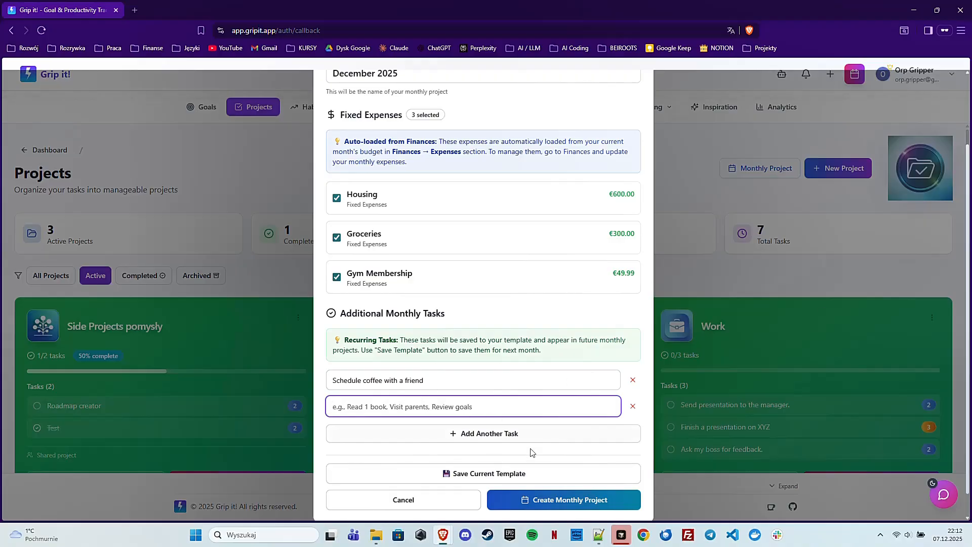
pyautogui.click(484, 476)
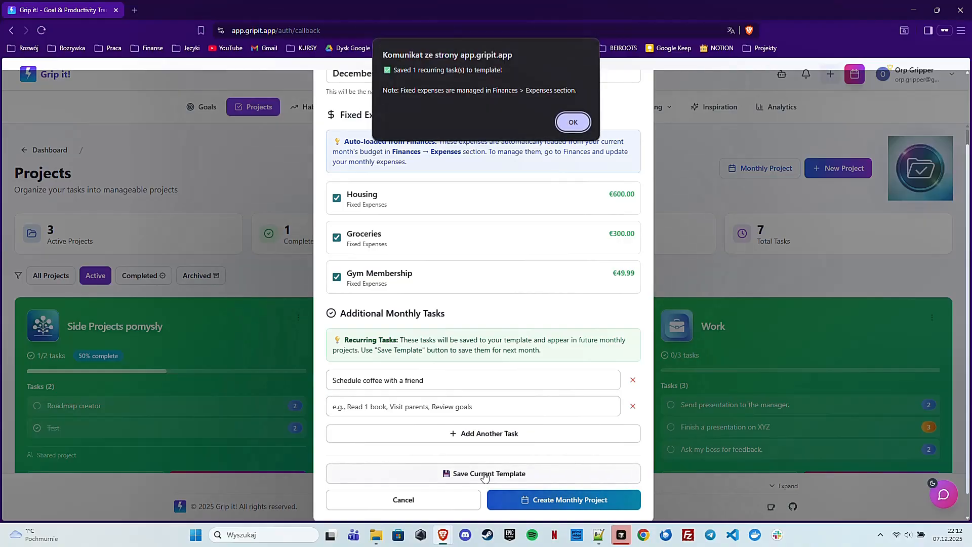
pyautogui.click(573, 122)
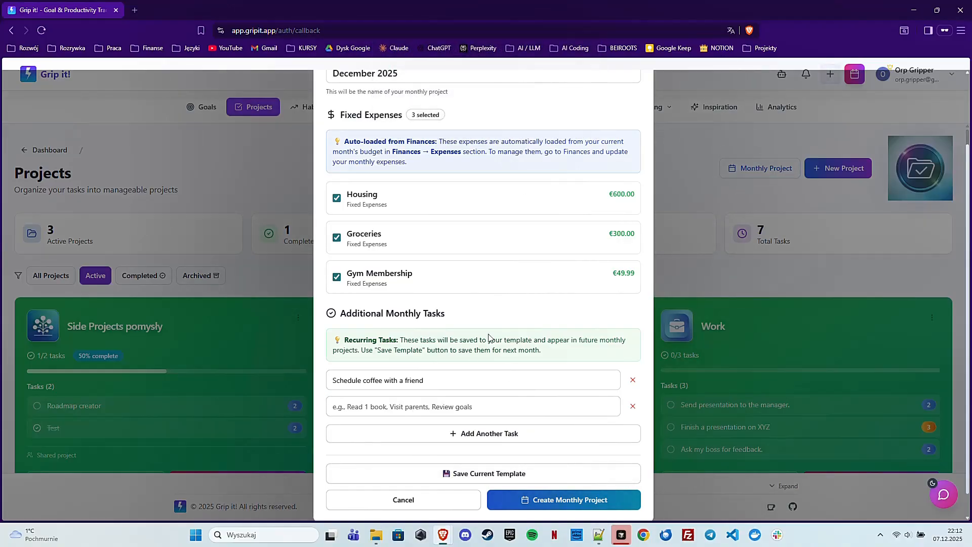
# Create the monthly project named December 2025 with the Housing, Groceries and Gym Membership expenses included
pyautogui.scroll(2, 426, 219)
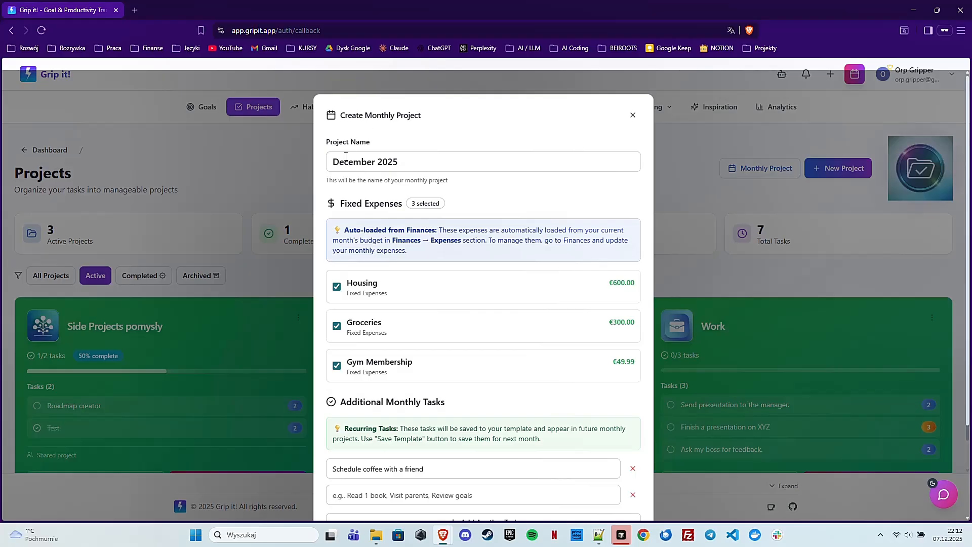
pyautogui.click(398, 160)
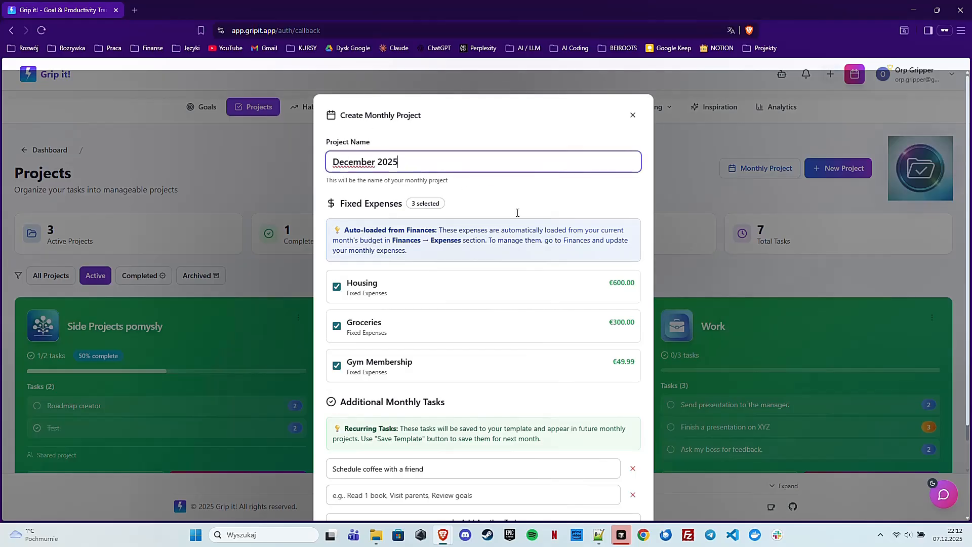
pyautogui.scroll(-3, 517, 190)
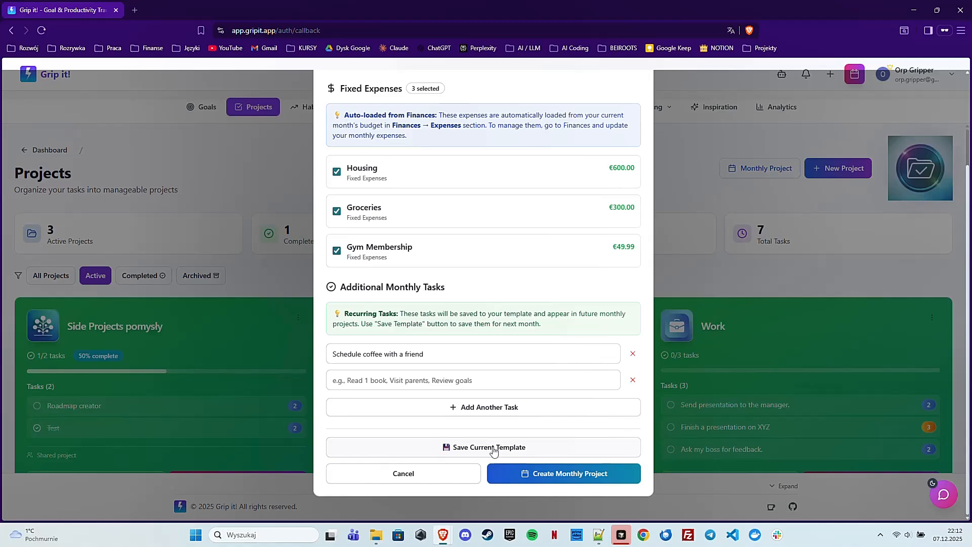
pyautogui.click(438, 380)
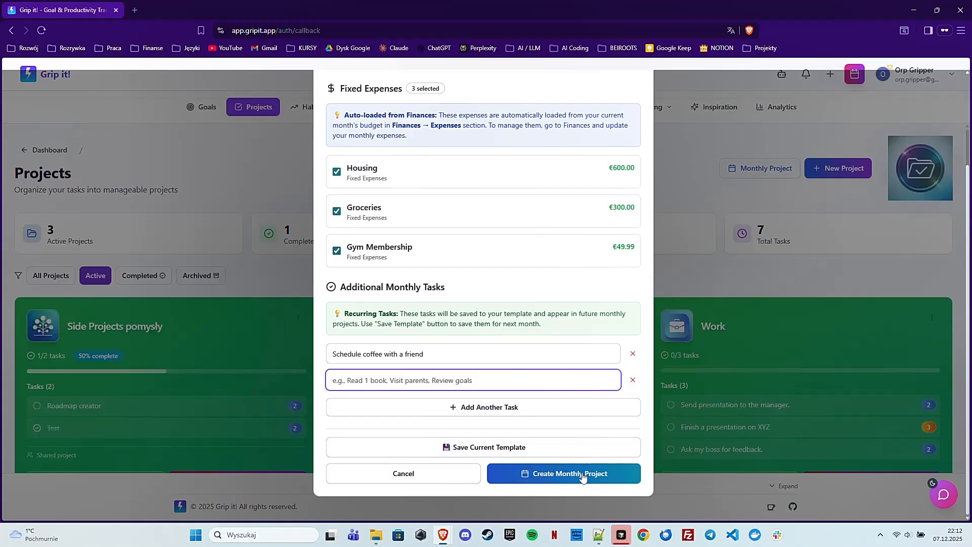
pyautogui.click(599, 476)
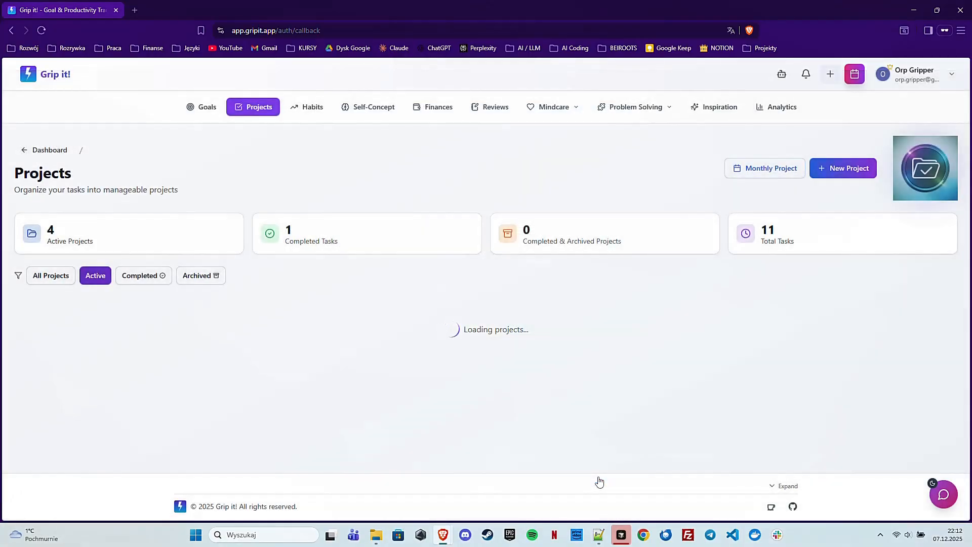
# Examine the tasks in the December 2025 project card and view the December 2025 budget in Finances
pyautogui.scroll(-2, 214, 365)
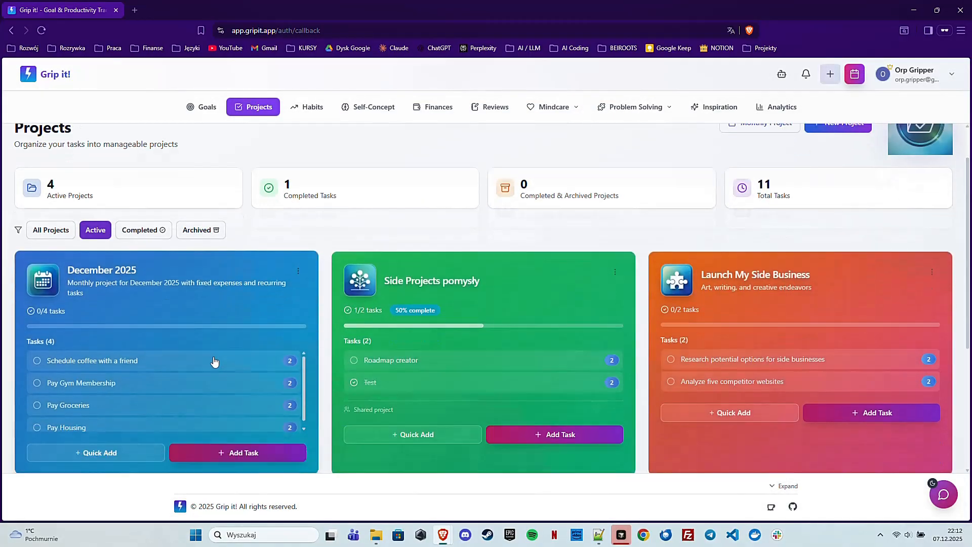
pyautogui.scroll(-1, 81, 354)
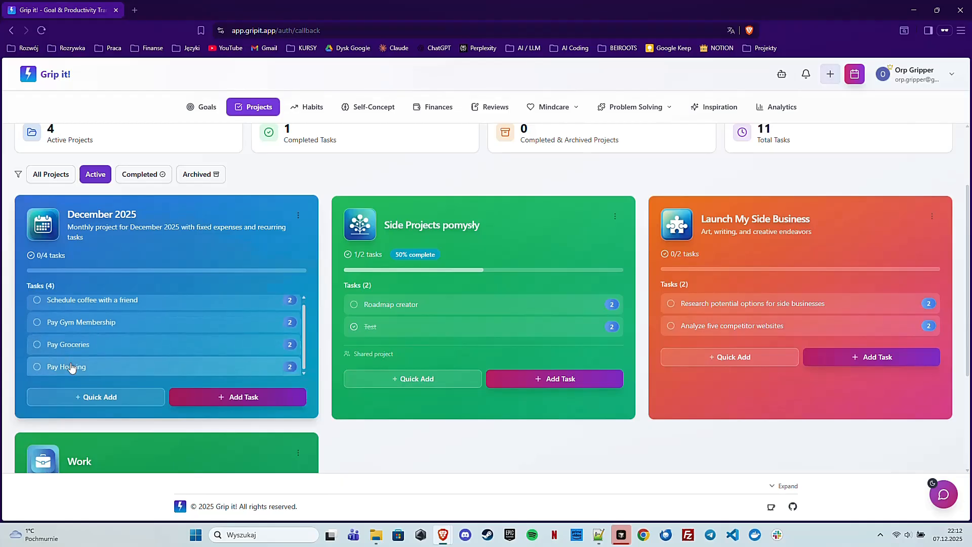
pyautogui.scroll(1, 83, 355)
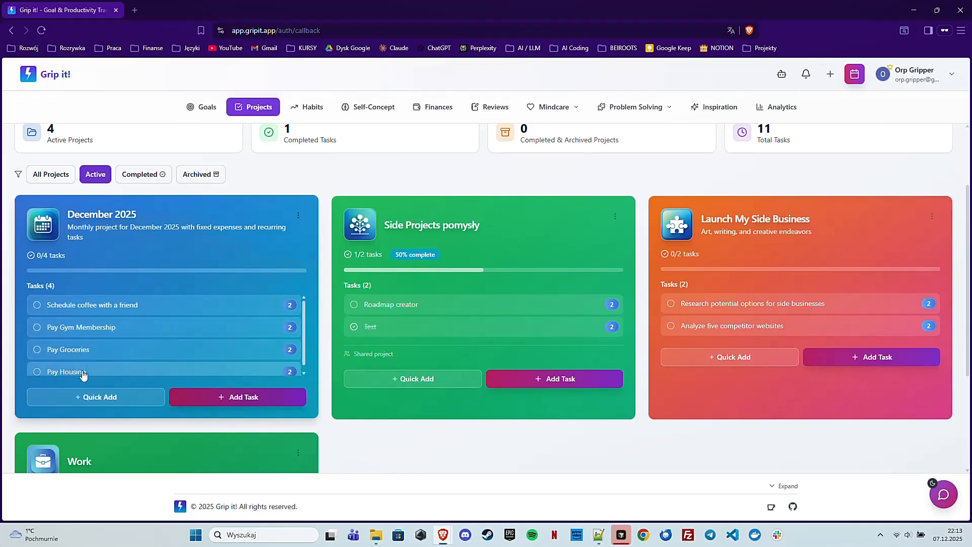
pyautogui.scroll(2, 211, 284)
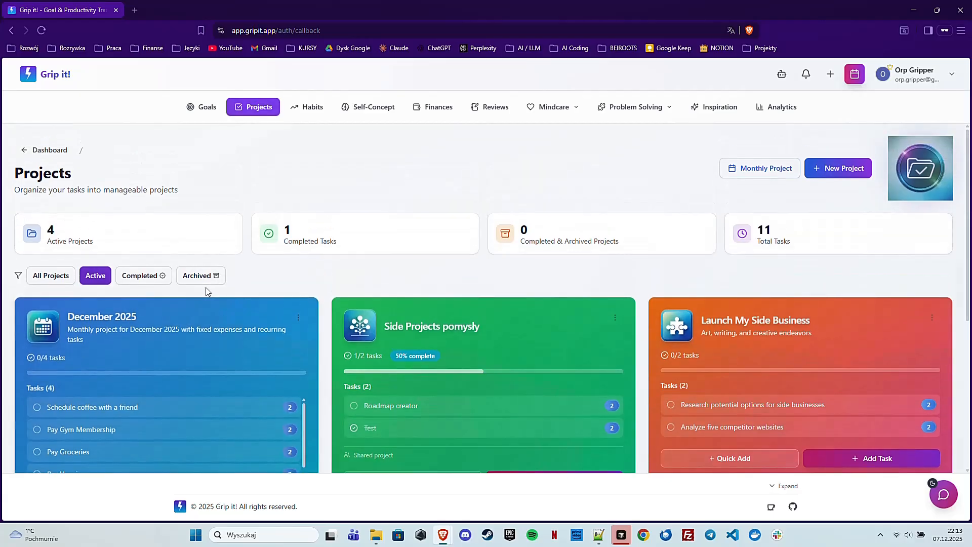
pyautogui.click(433, 118)
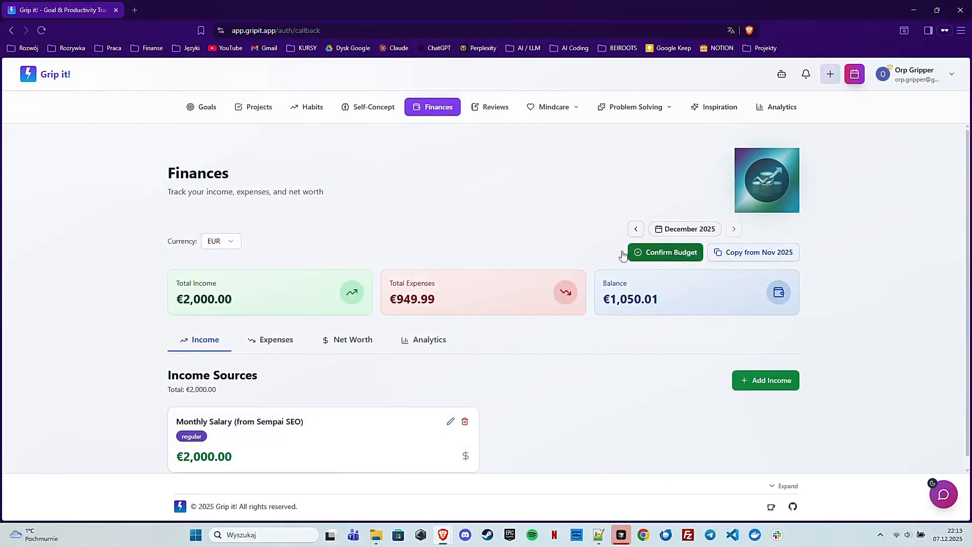
# Reopen the monthly project form from Projects, check the recurring tasks loaded from the template, and close it without creating a project
pyautogui.click(261, 117)
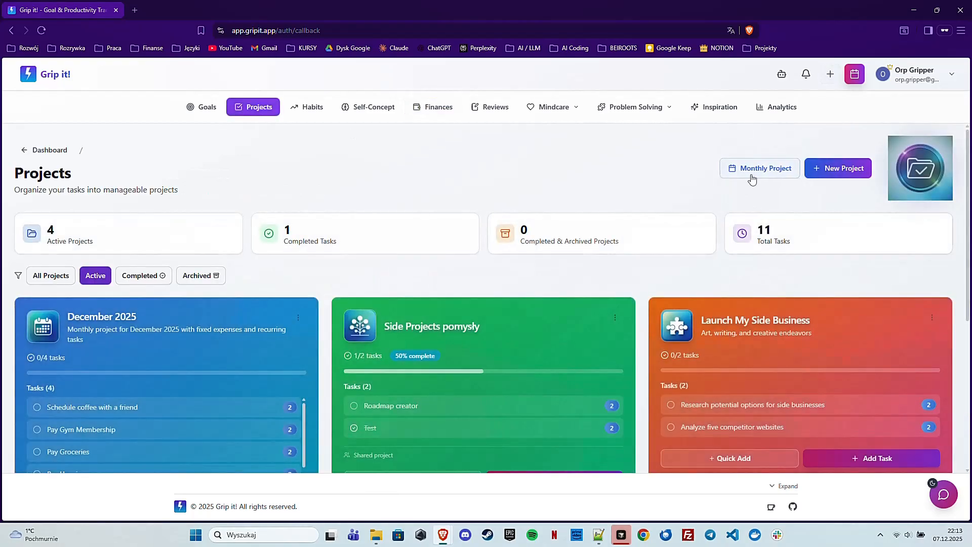
pyautogui.click(752, 178)
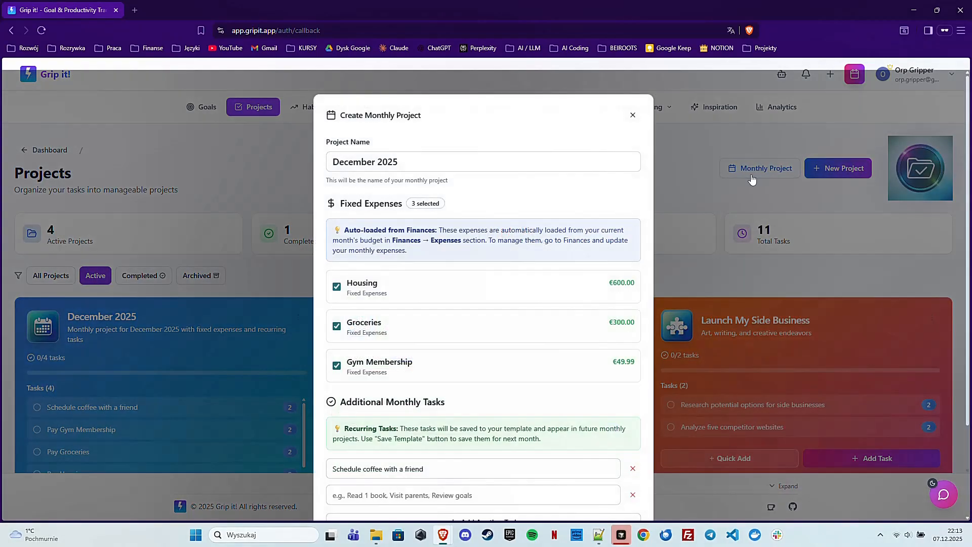
pyautogui.scroll(-3, 473, 312)
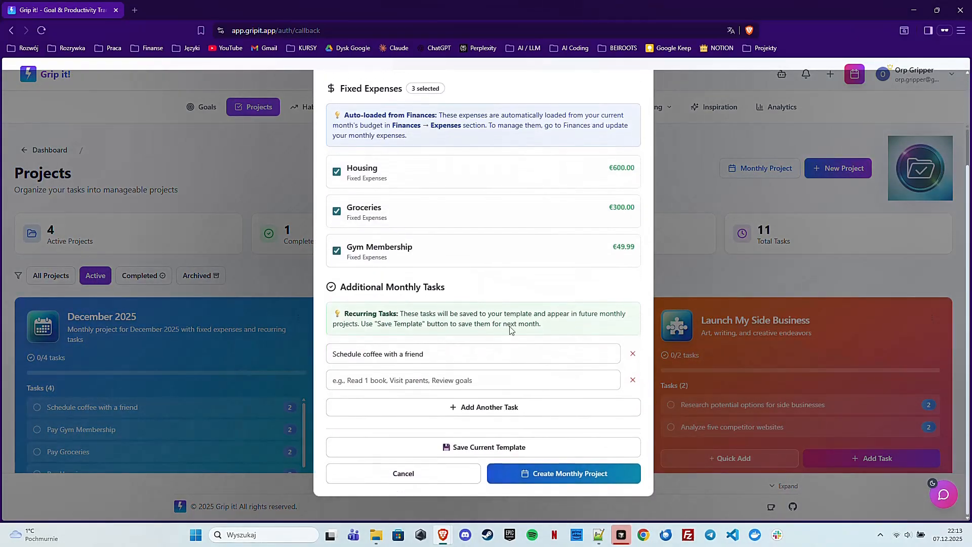
pyautogui.click(376, 354)
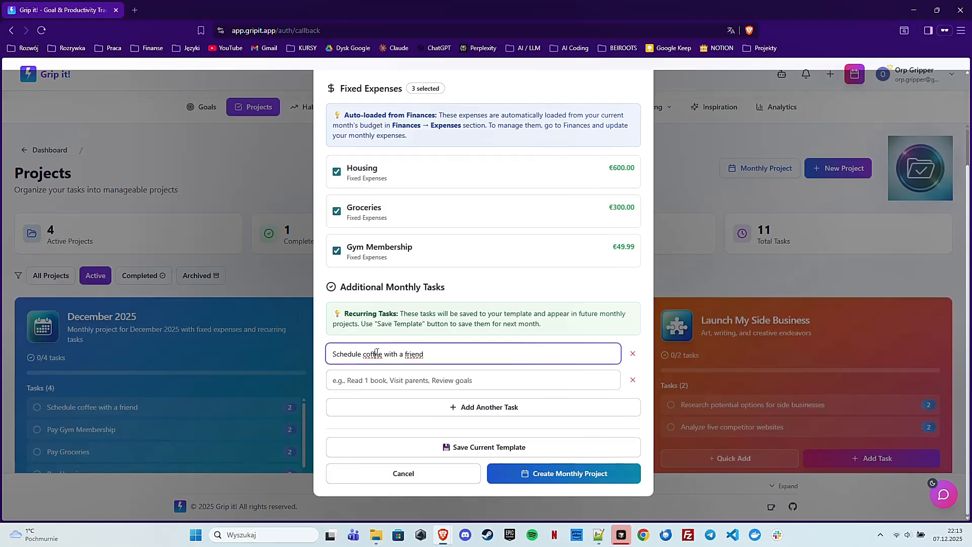
pyautogui.click(456, 381)
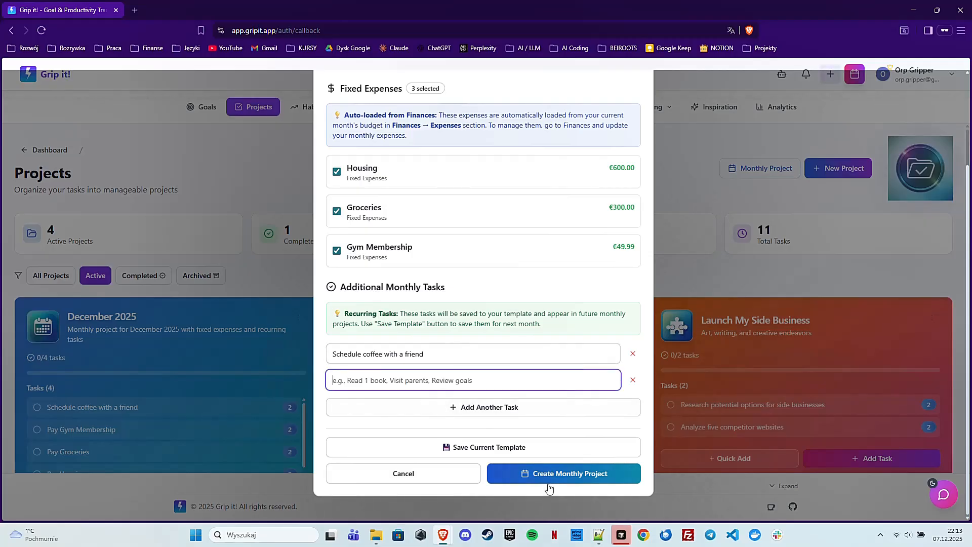
pyautogui.scroll(3, 582, 139)
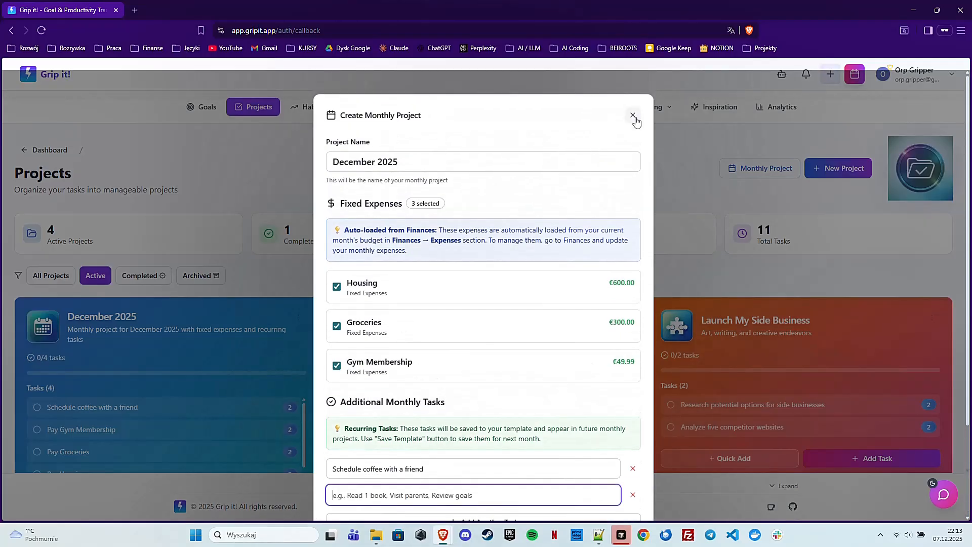
pyautogui.click(635, 118)
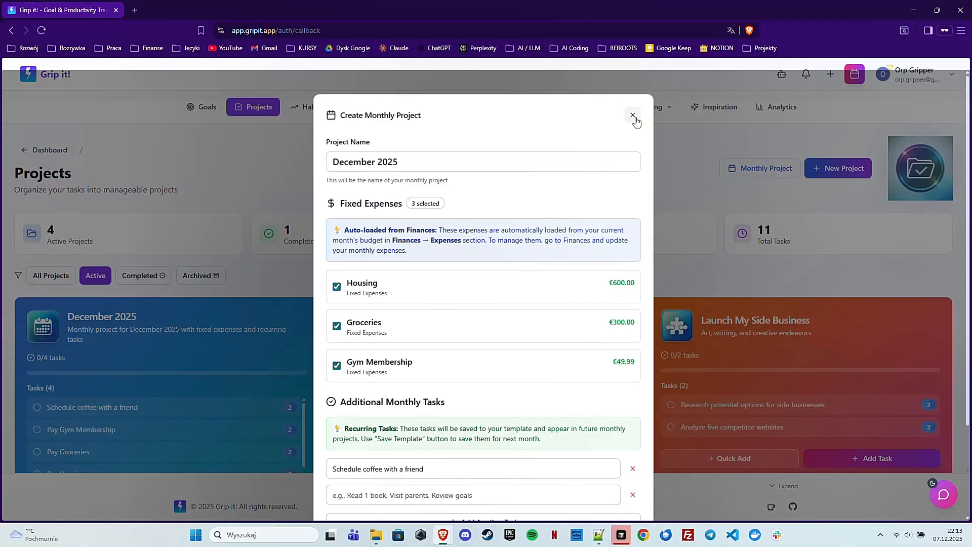
pyautogui.click(633, 116)
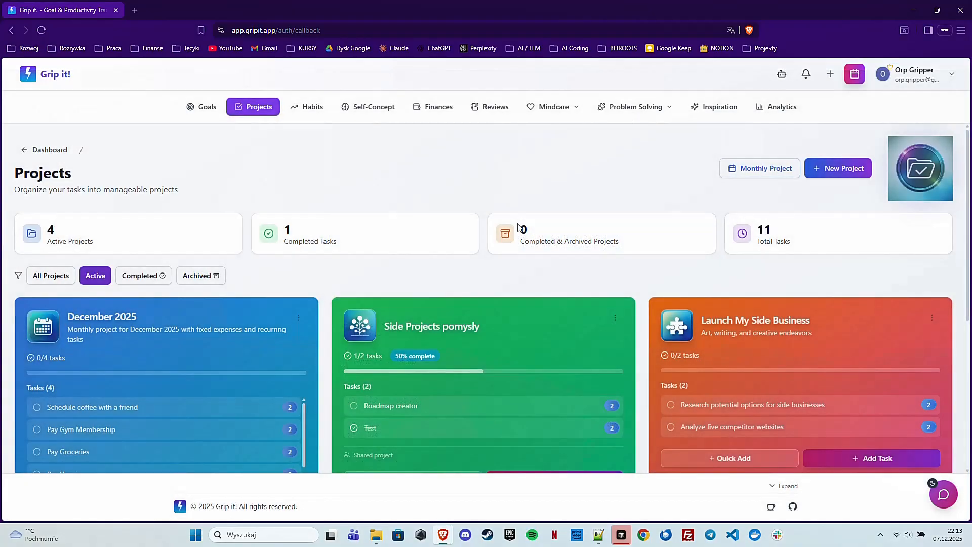
# Examine the tasks in the December 2025 project card, review the fixed expenses and recurring tasks in the monthly project form, and cancel it
pyautogui.scroll(-1, 514, 193)
pyautogui.scroll(-2, 515, 189)
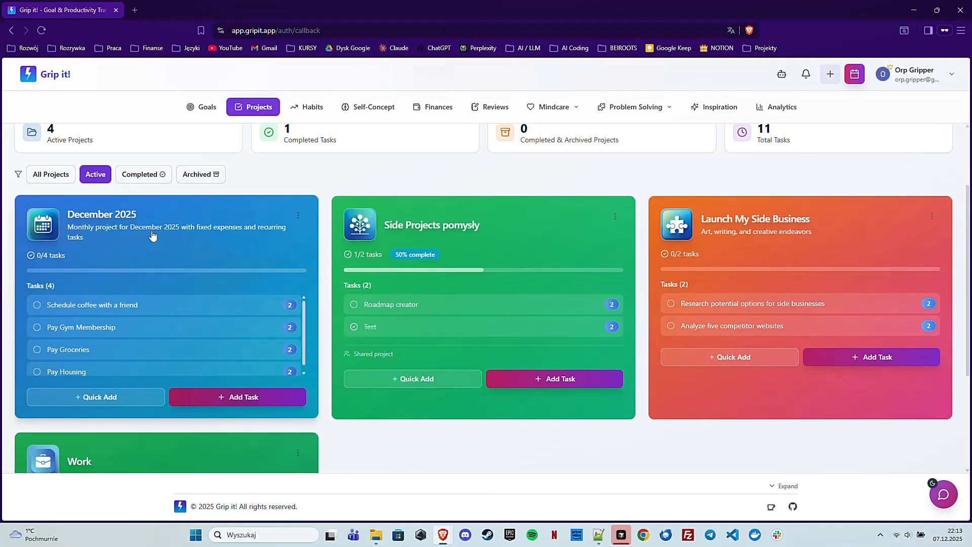
pyautogui.scroll(-1, 141, 336)
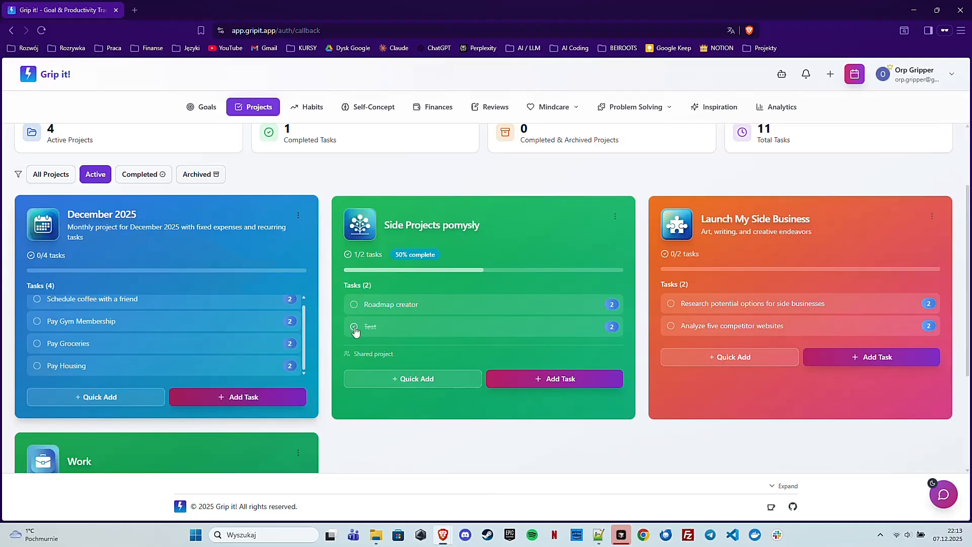
pyautogui.scroll(1, 203, 323)
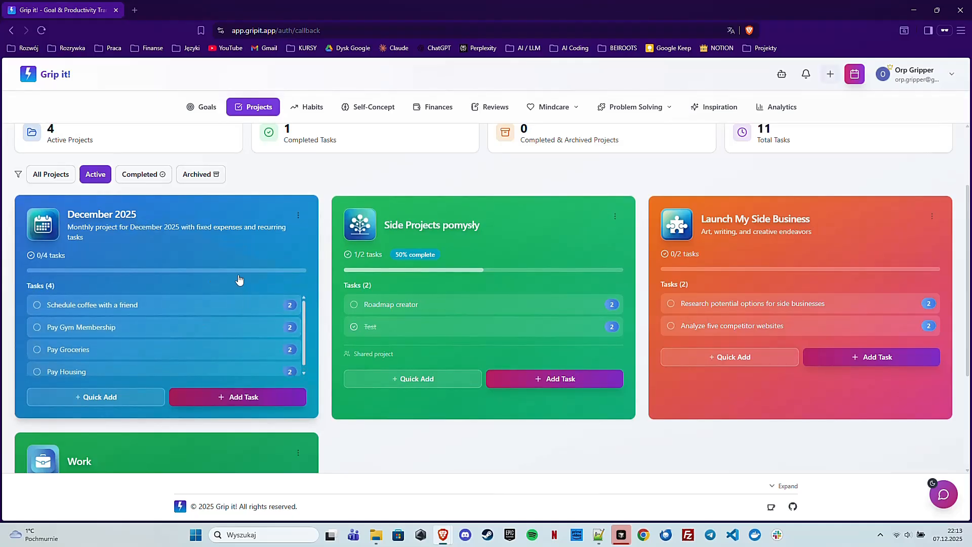
pyautogui.scroll(2, 243, 277)
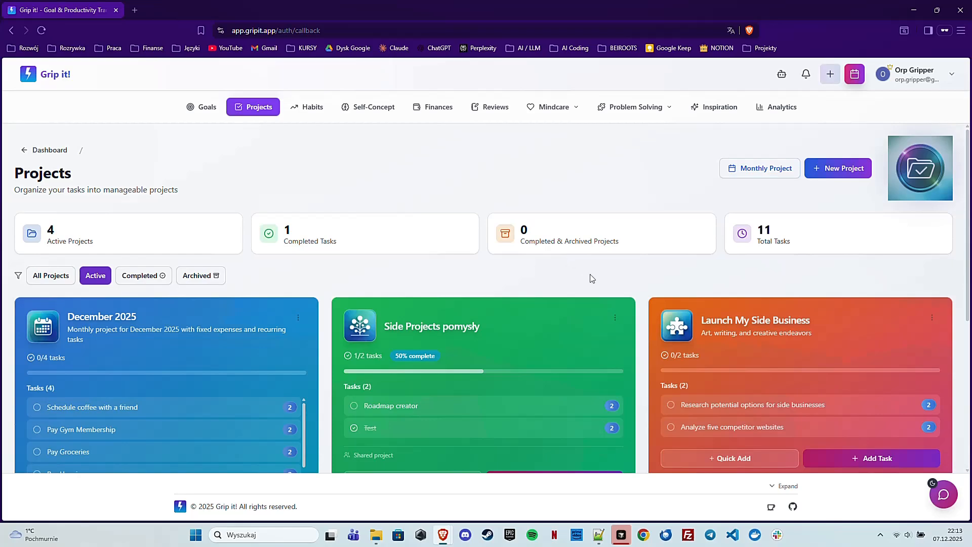
pyautogui.click(765, 169)
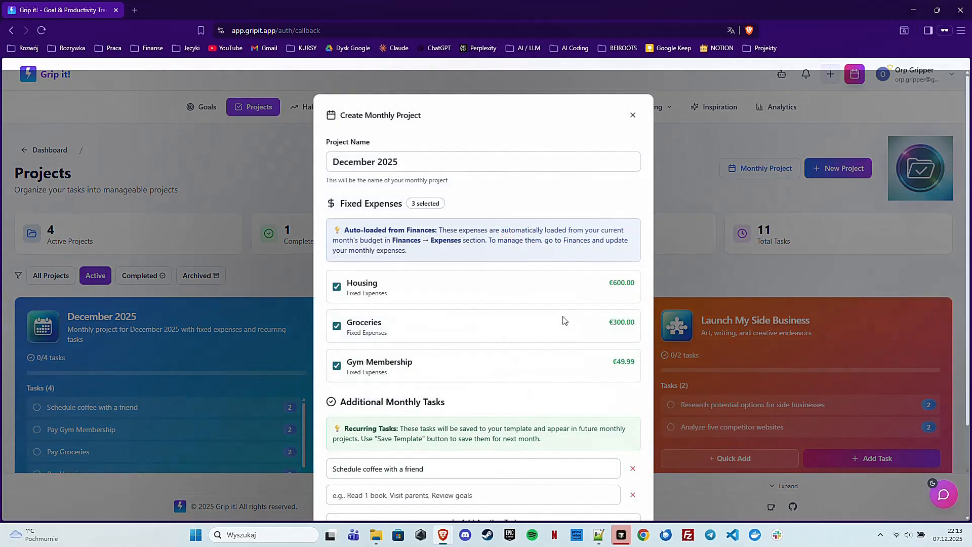
pyautogui.scroll(-3, 564, 321)
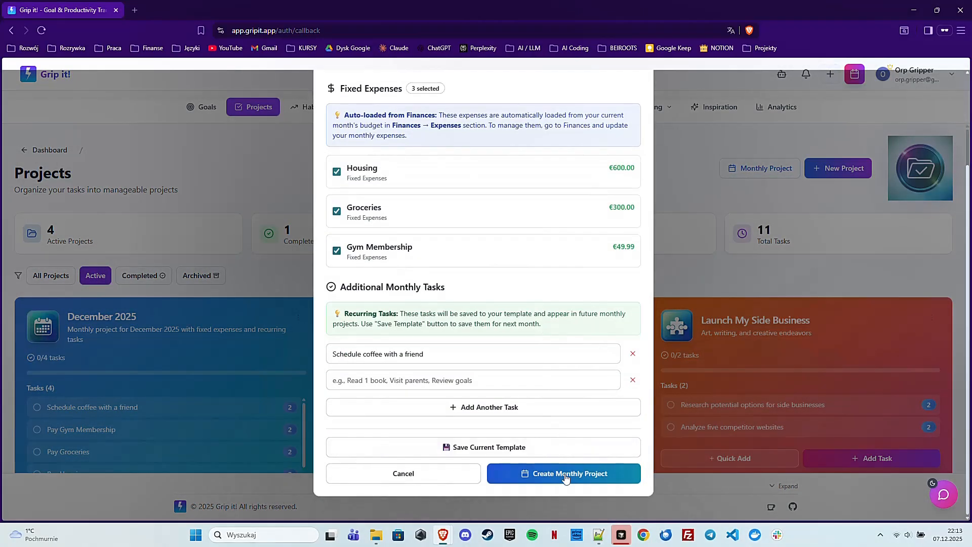
pyautogui.click(417, 475)
# Open the December 2025 project, examine its expense and recurring tasks, and return to the projects overview
pyautogui.scroll(-5, 663, 167)
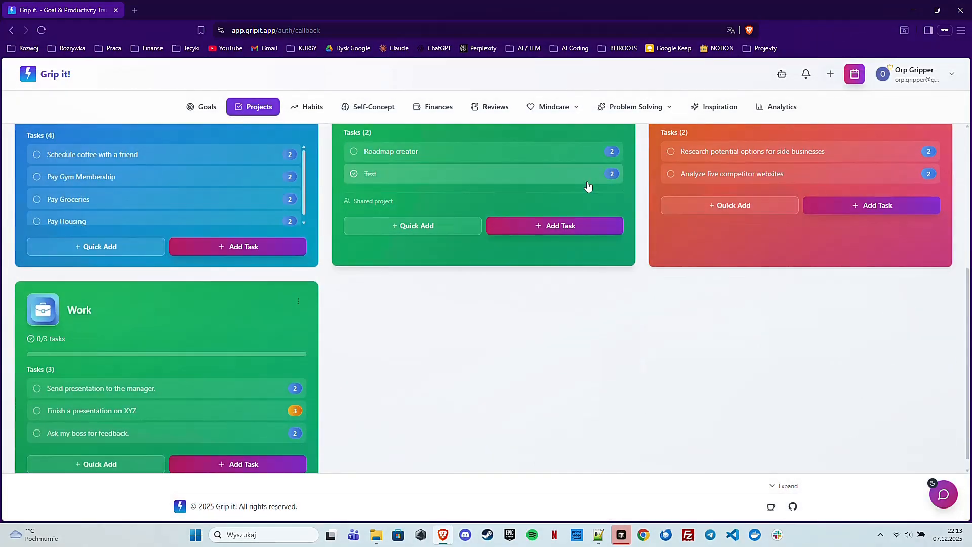
pyautogui.scroll(5, 587, 186)
pyautogui.click(229, 187)
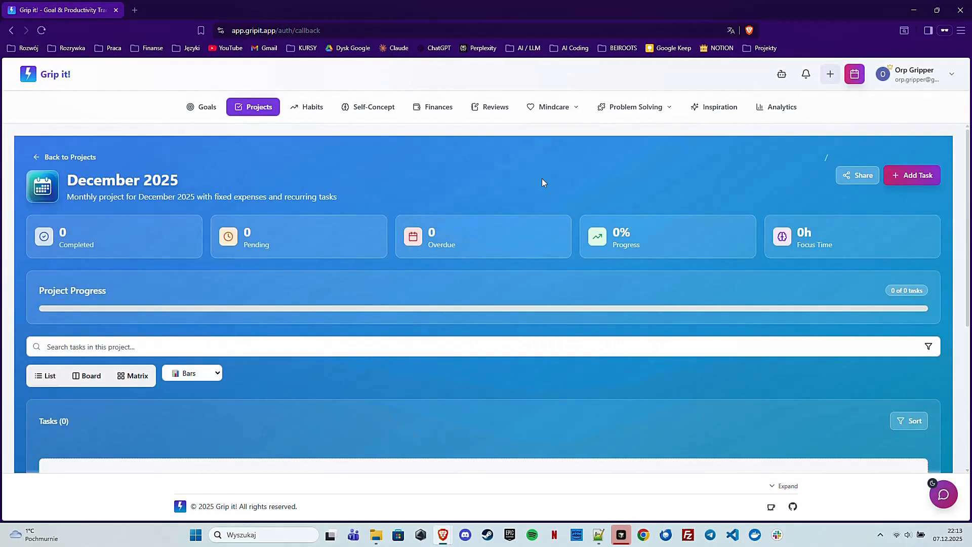
pyautogui.scroll(-4, 543, 195)
pyautogui.scroll(-3, 543, 196)
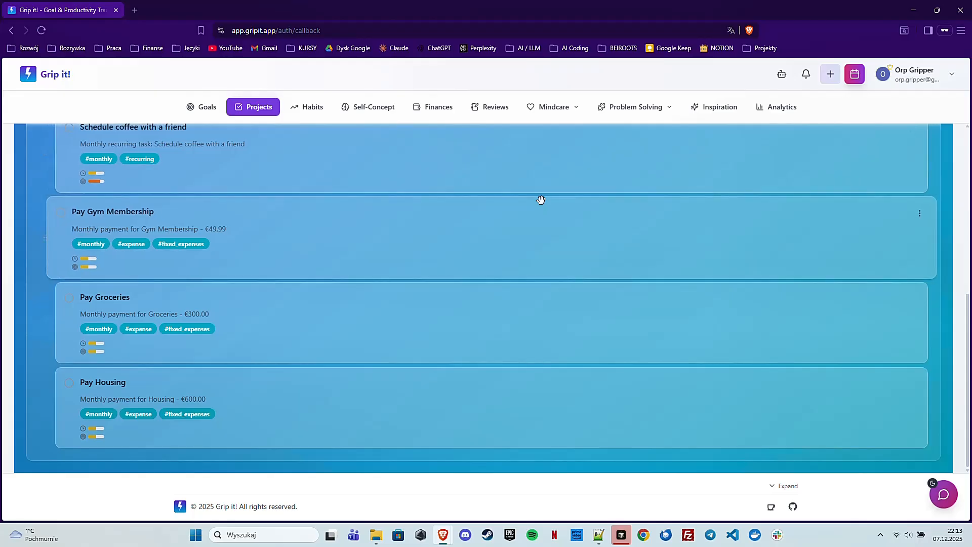
pyautogui.scroll(7, 540, 197)
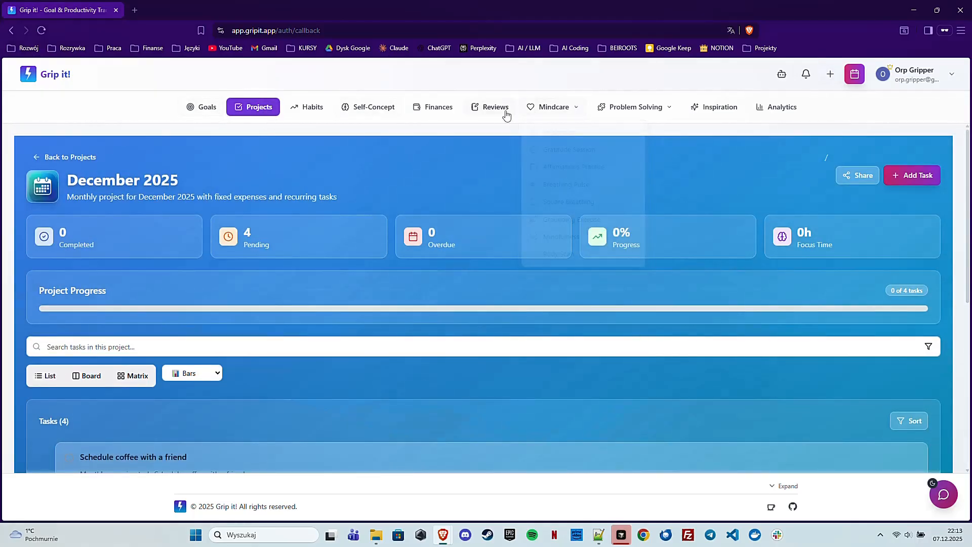
pyautogui.click(58, 160)
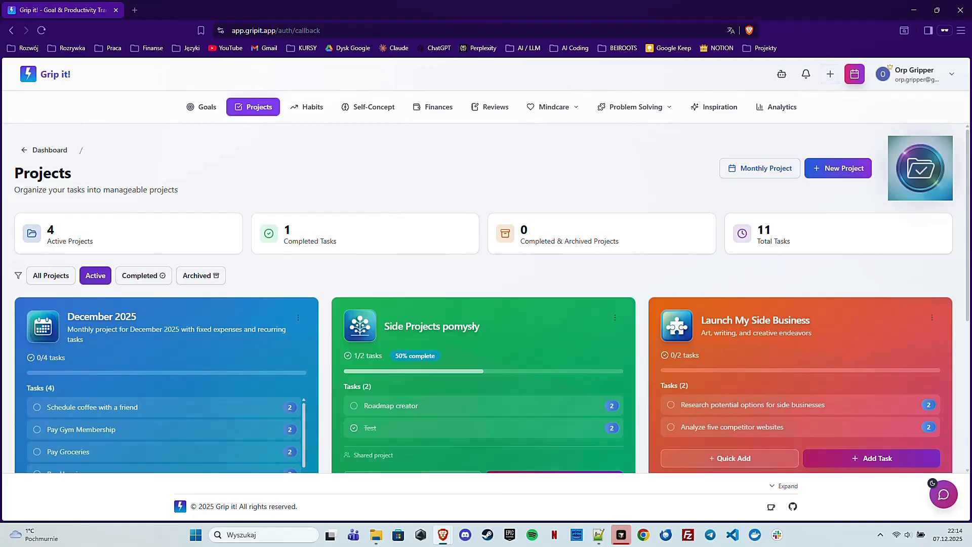
pyautogui.click(882, 538)
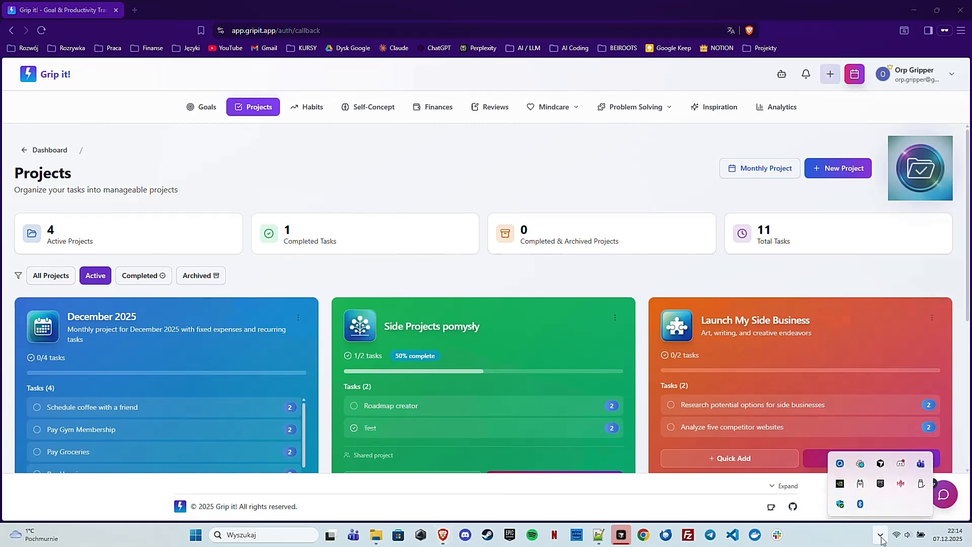
pyautogui.click(840, 463)
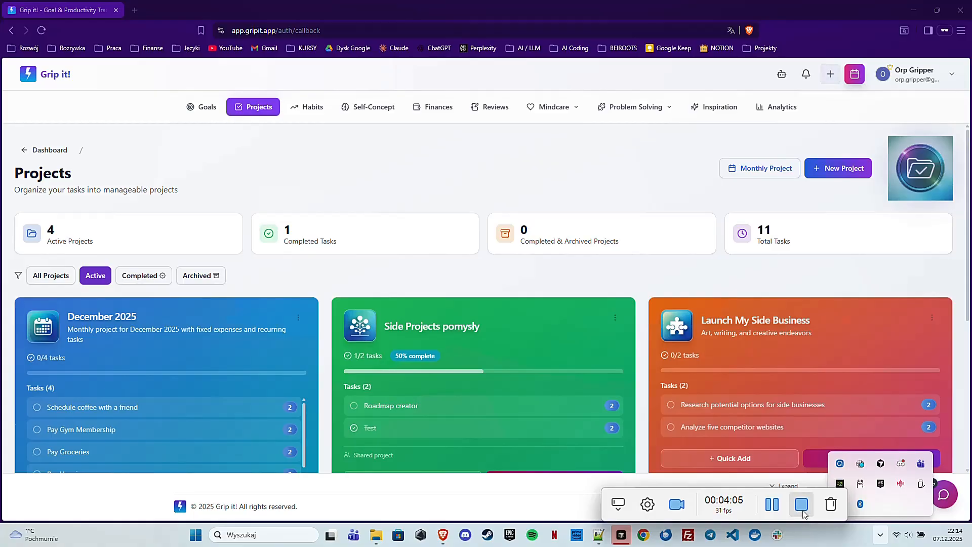